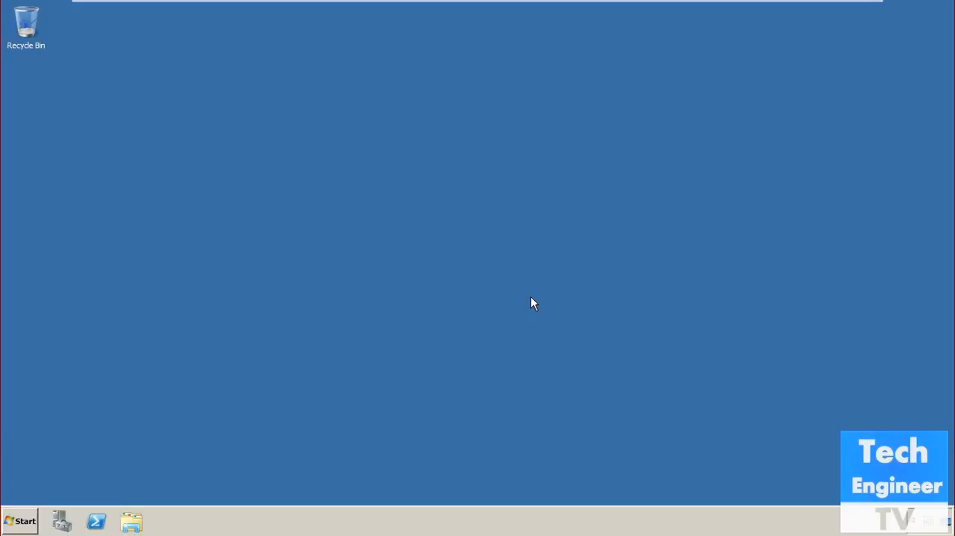
# Open the computer's system properties and bring up the computer name and domain membership settings
pyautogui.click(21, 521)
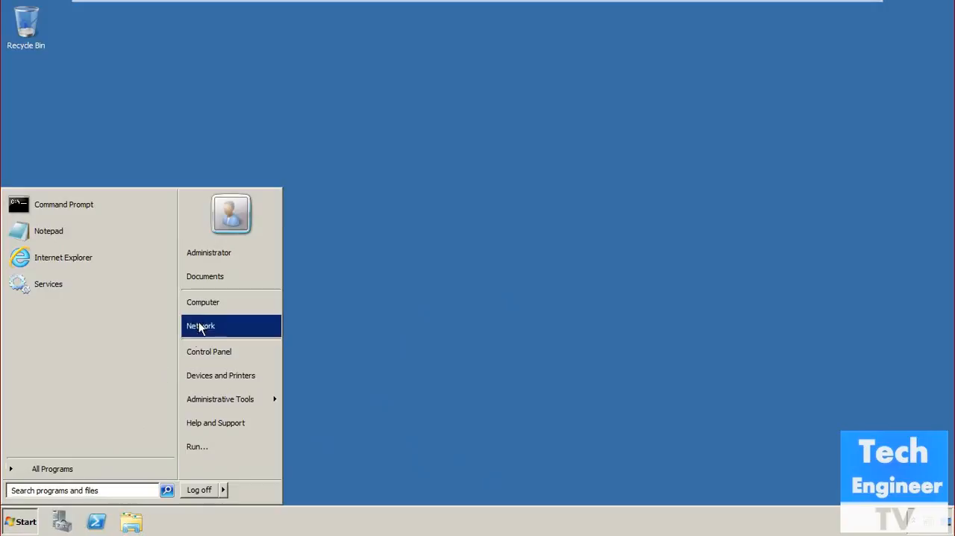
pyautogui.rightClick(211, 306)
pyautogui.click(239, 399)
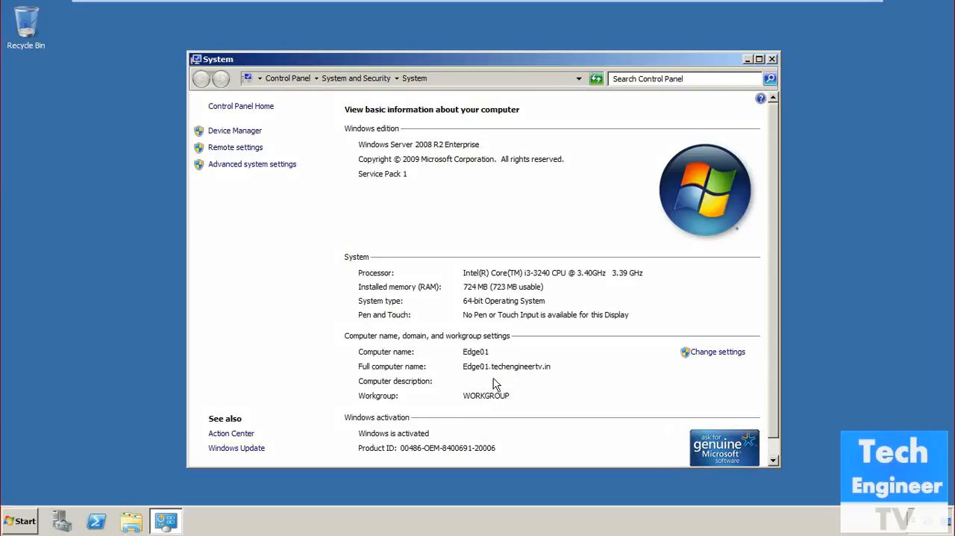
pyautogui.click(723, 353)
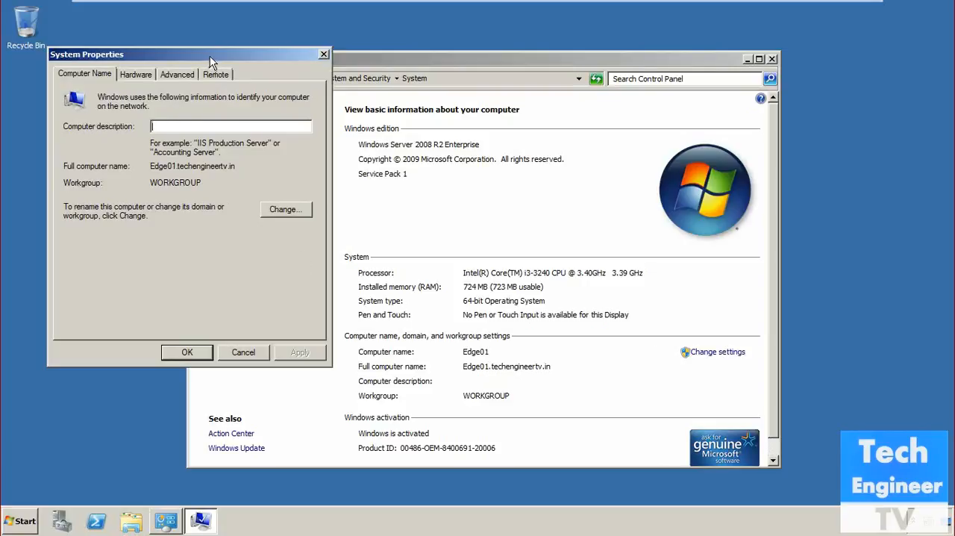
pyautogui.moveTo(209, 57); pyautogui.dragTo(400, 148)
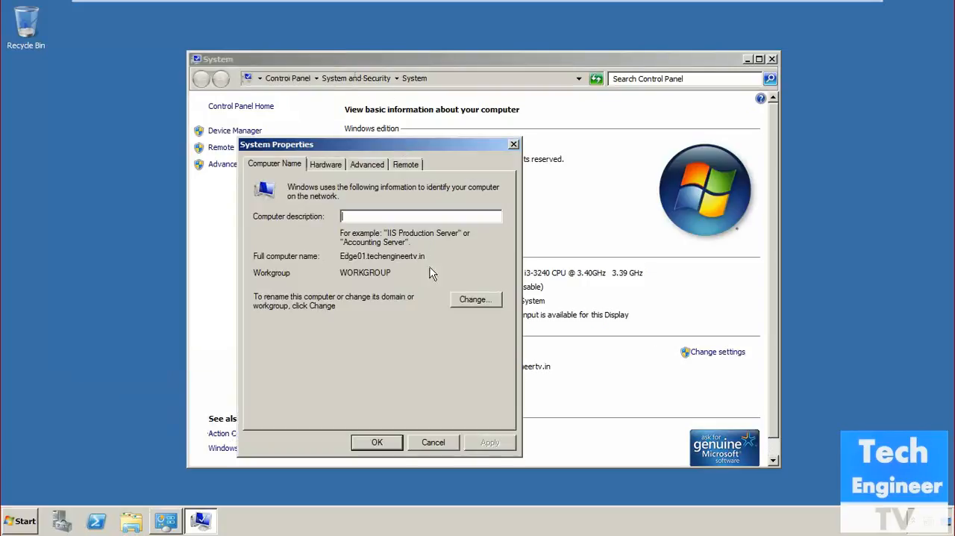
pyautogui.click(475, 300)
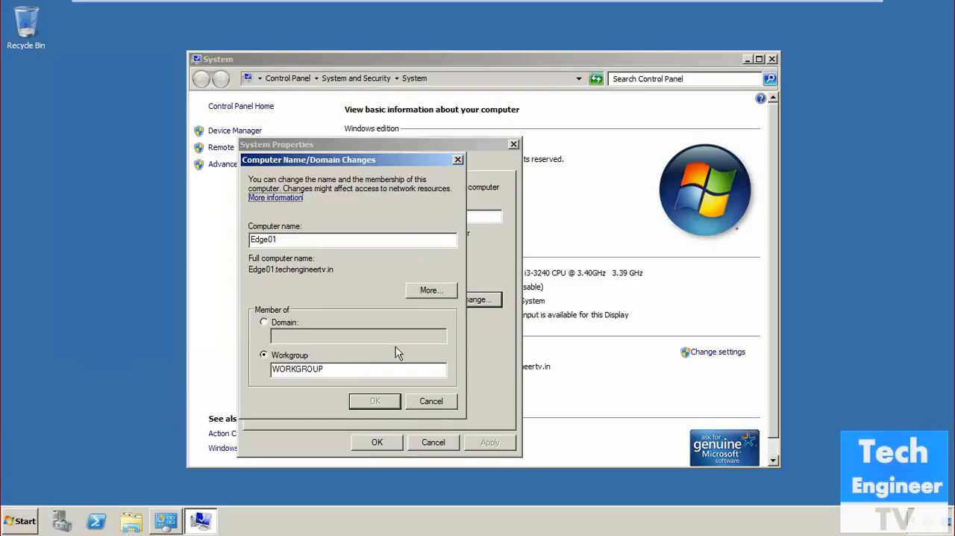
# Check the computer's primary DNS suffix and NetBIOS name, leaving the system settings without any changes
pyautogui.click(432, 292)
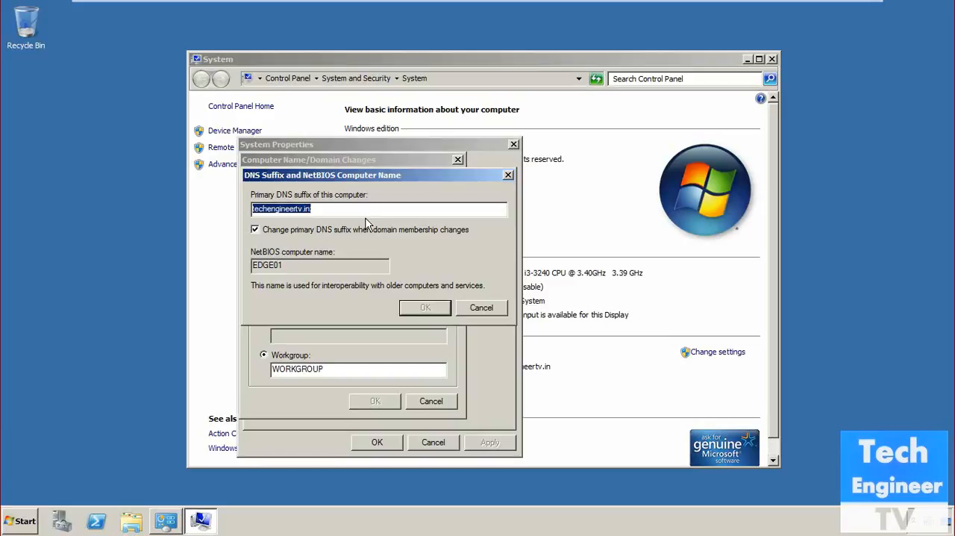
pyautogui.click(468, 309)
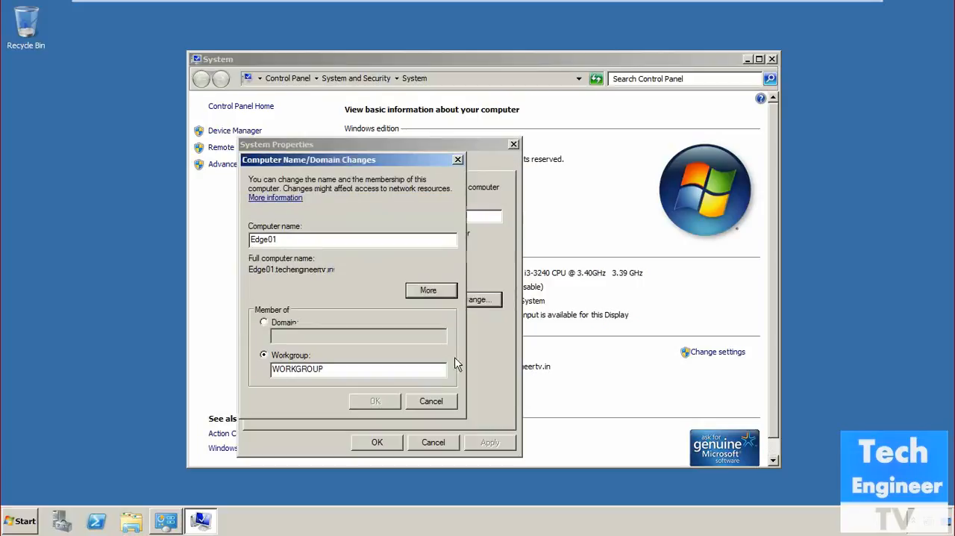
pyautogui.click(437, 400)
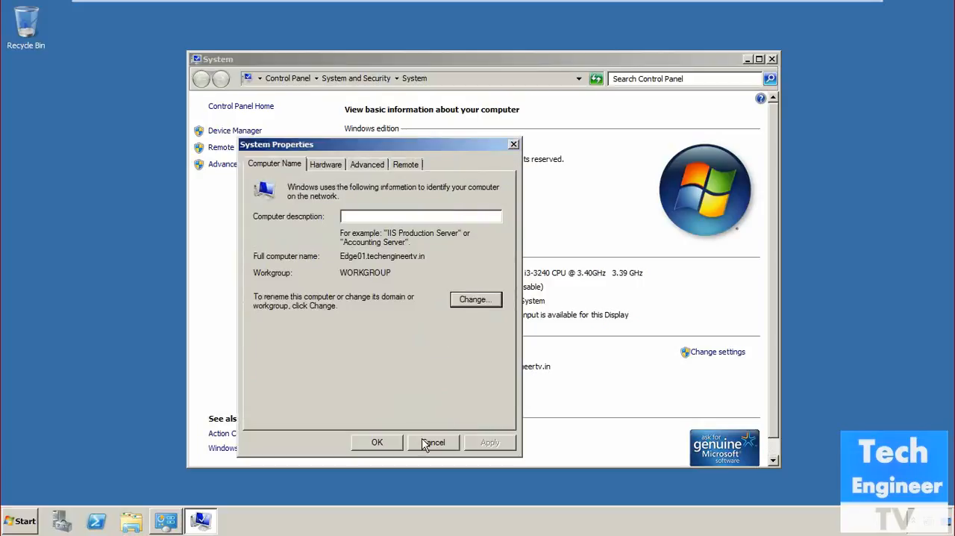
pyautogui.click(395, 444)
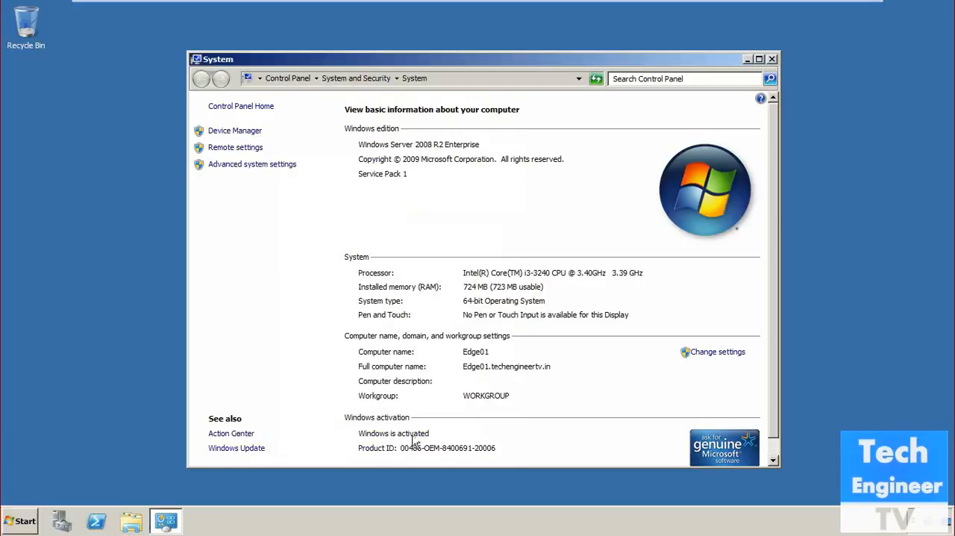
pyautogui.click(773, 60)
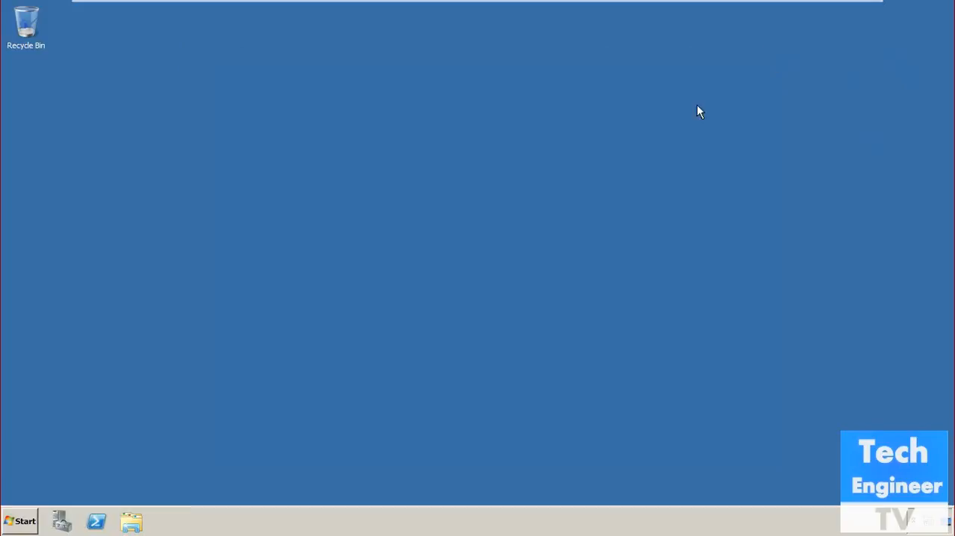
# Review the roles installed on the server in Server Manager and close it
pyautogui.click(61, 520)
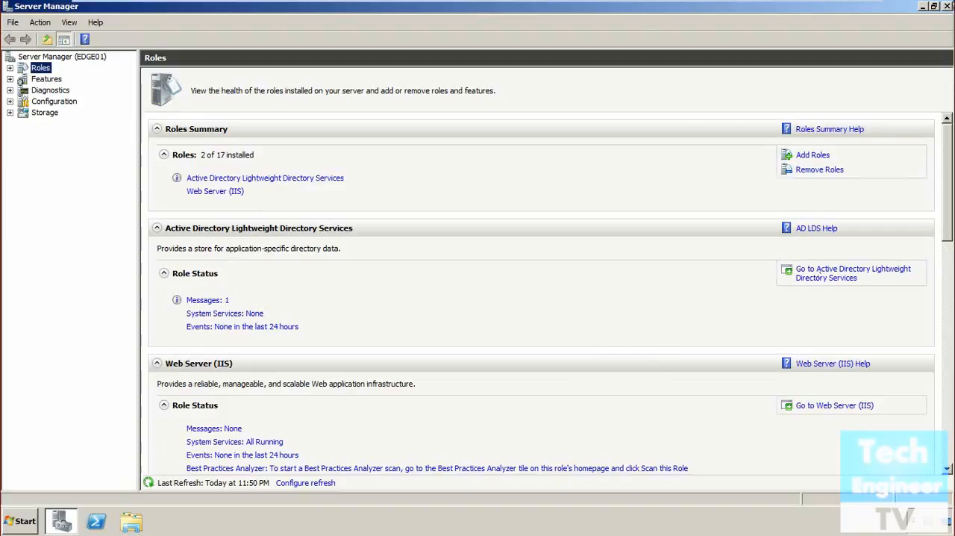
pyautogui.click(947, 6)
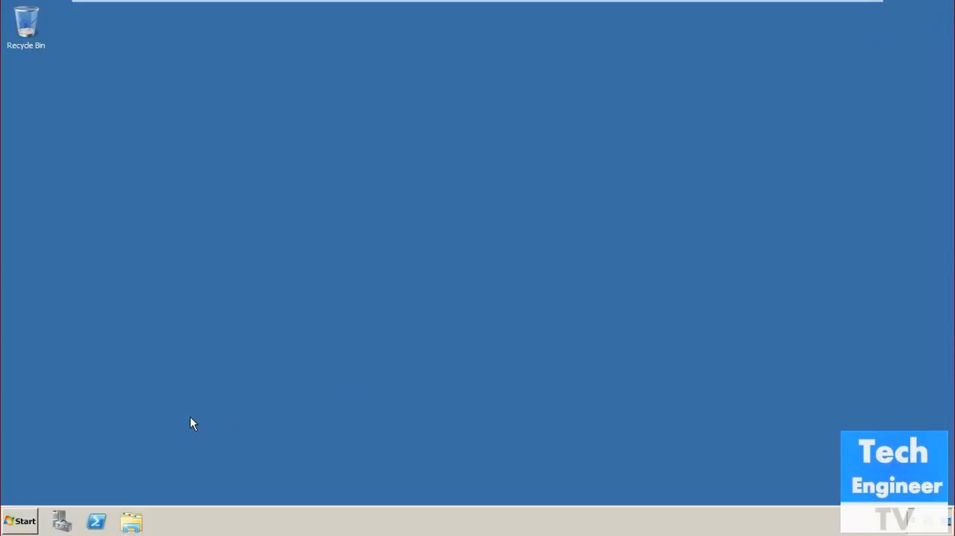
# Launch the Exchange Server 2010 setup application from the Exchange File folder on Local Disk (C:)
pyautogui.click(20, 523)
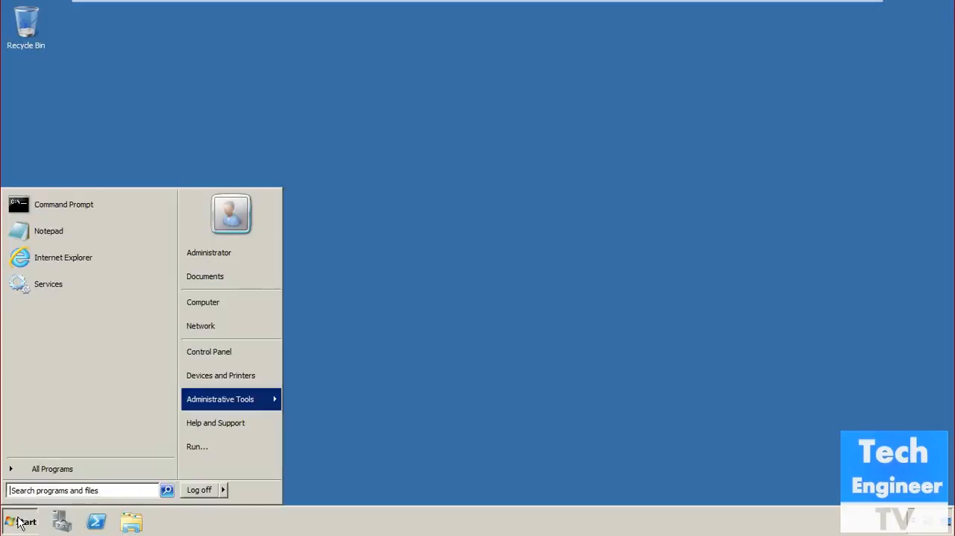
pyautogui.click(226, 302)
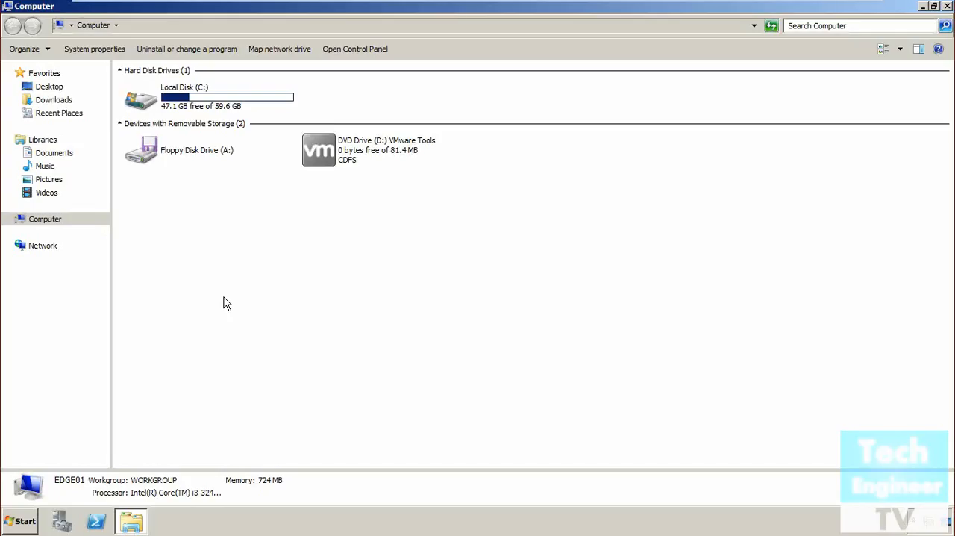
pyautogui.doubleClick(226, 109)
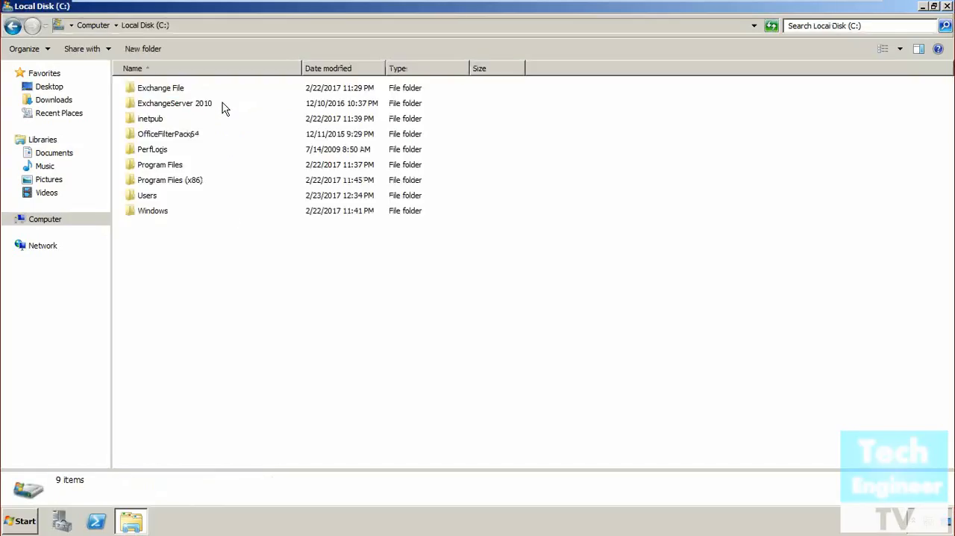
pyautogui.doubleClick(180, 91)
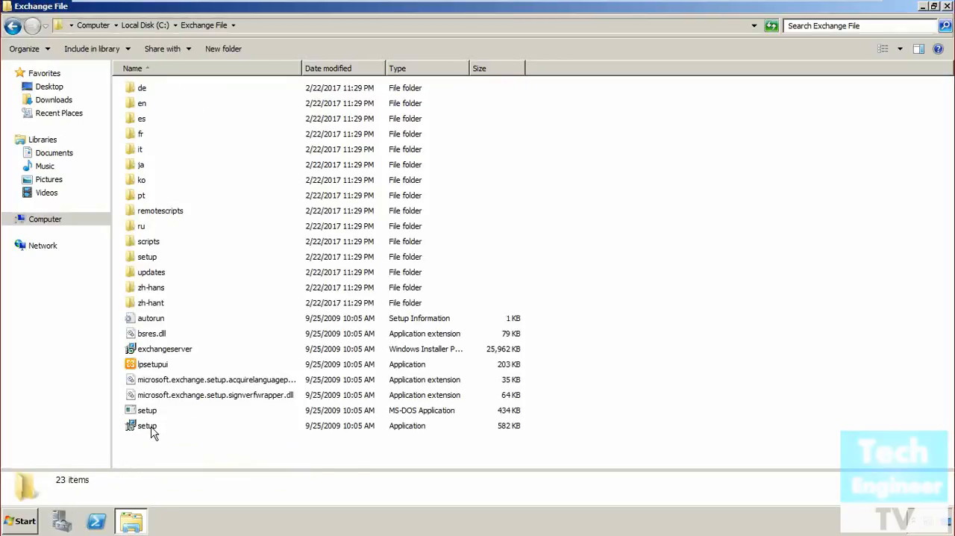
pyautogui.doubleClick(153, 431)
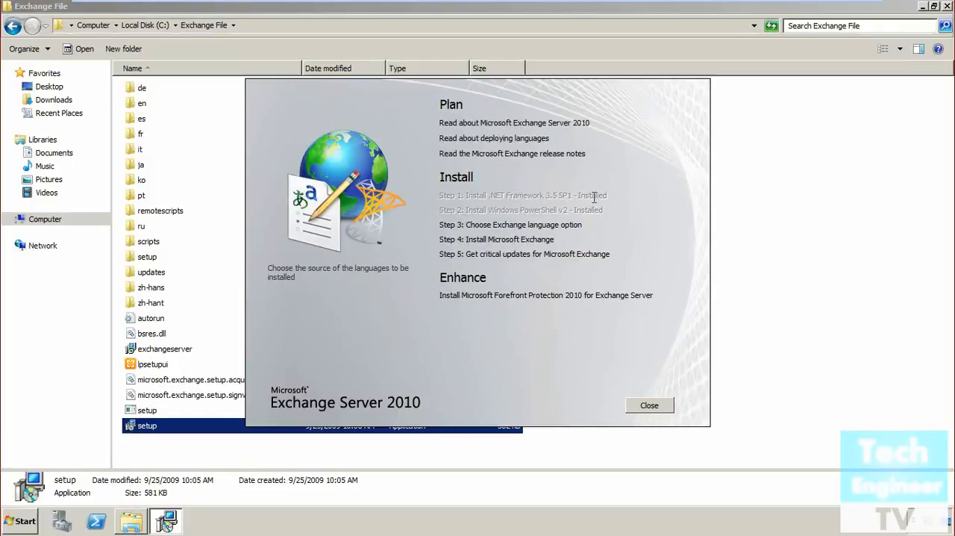
# Choose to install only the languages from the DVD and start the Microsoft Exchange installation
pyautogui.click(542, 225)
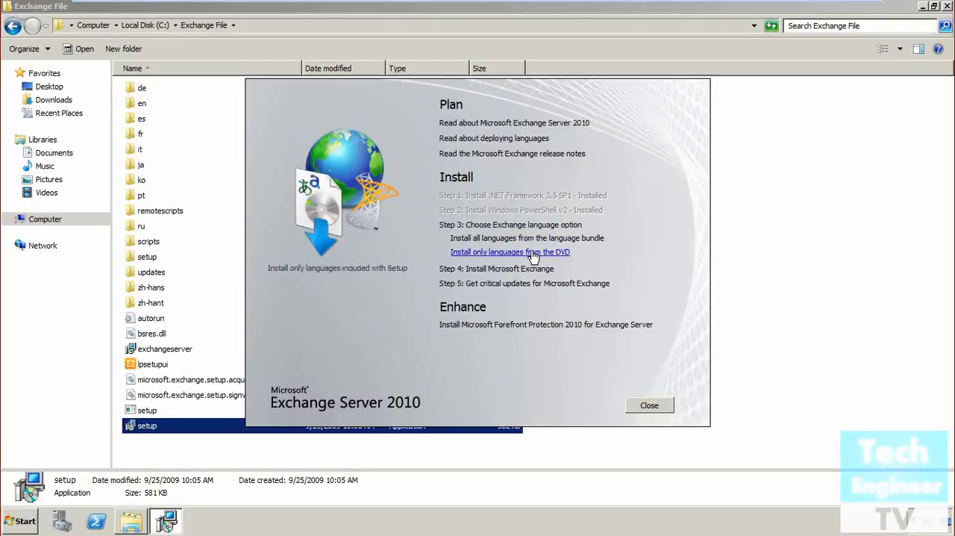
pyautogui.click(495, 254)
pyautogui.click(499, 239)
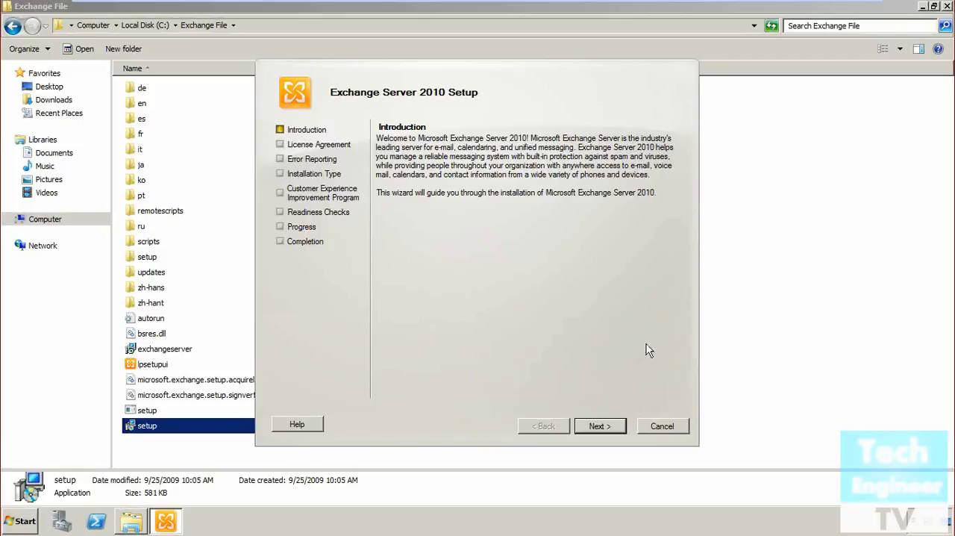
# Accept the license agreement terms and set error reporting to No in the setup wizard
pyautogui.click(601, 427)
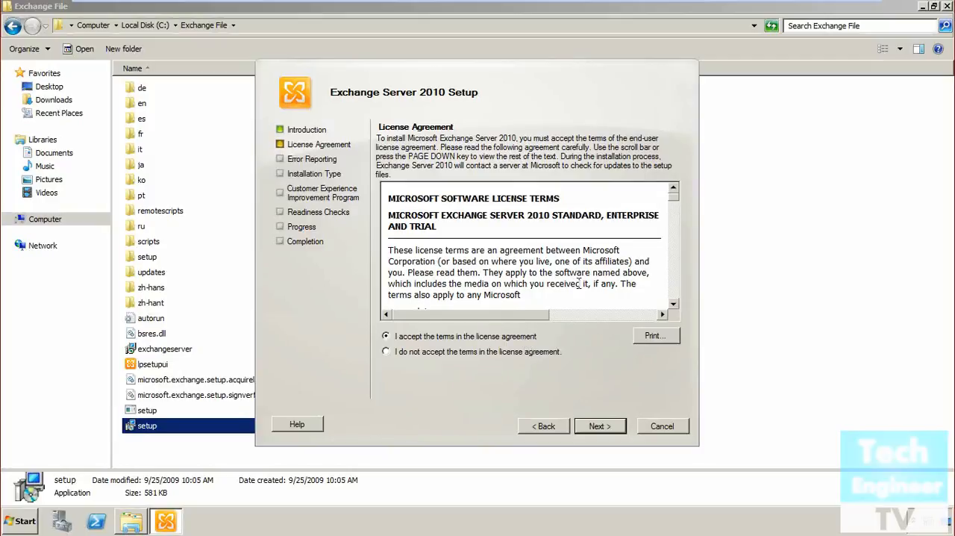
pyautogui.click(616, 431)
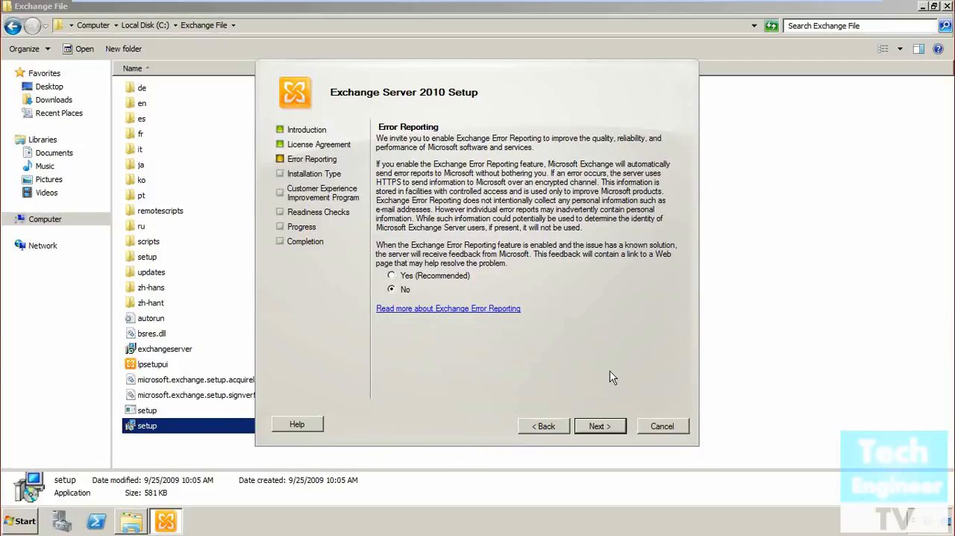
pyautogui.click(601, 426)
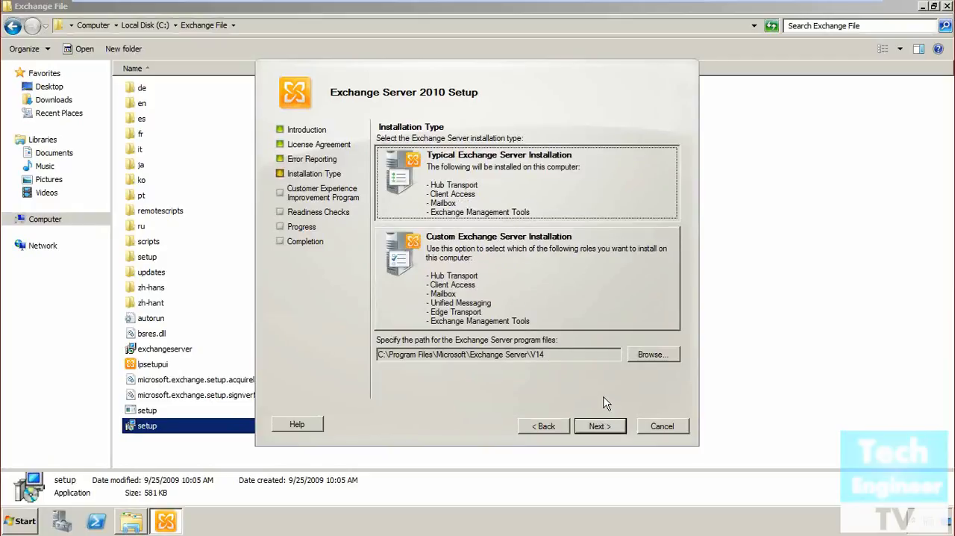
# Choose a custom Exchange Server installation and select the Edge Transport Role, keeping the default program files path
pyautogui.click(588, 297)
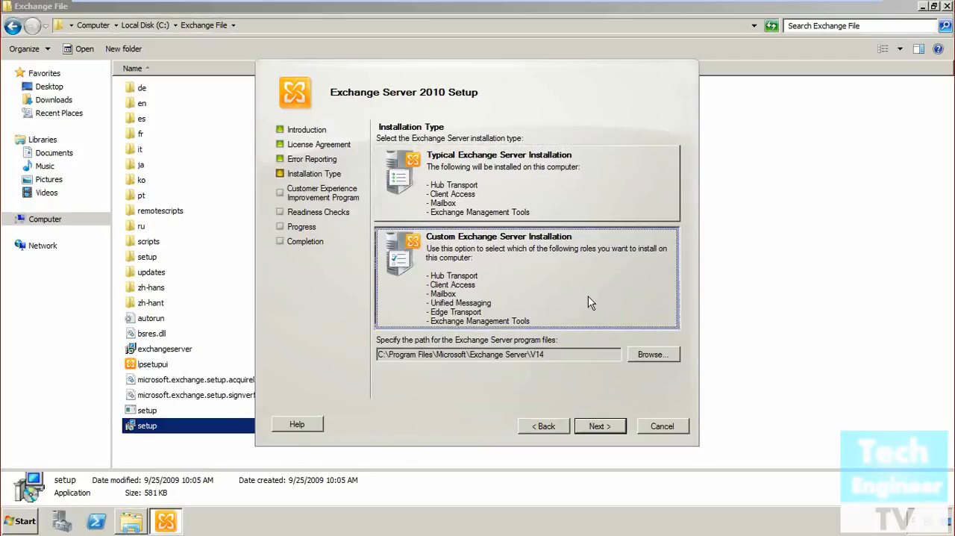
pyautogui.click(612, 435)
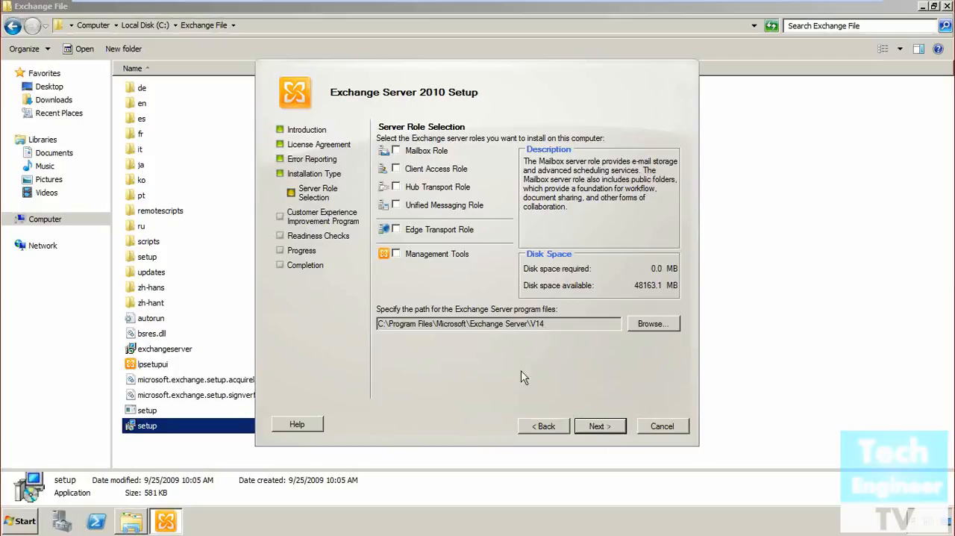
pyautogui.click(395, 229)
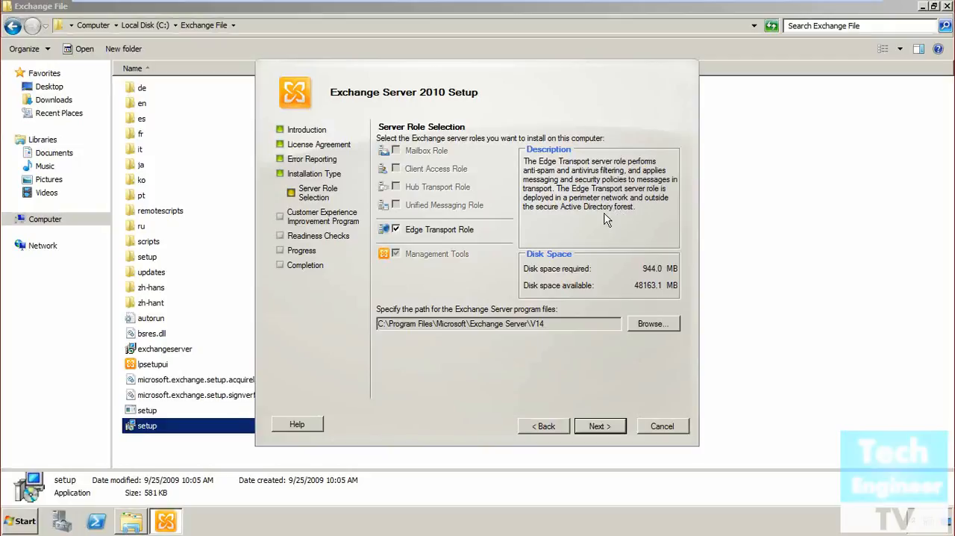
pyautogui.click(603, 430)
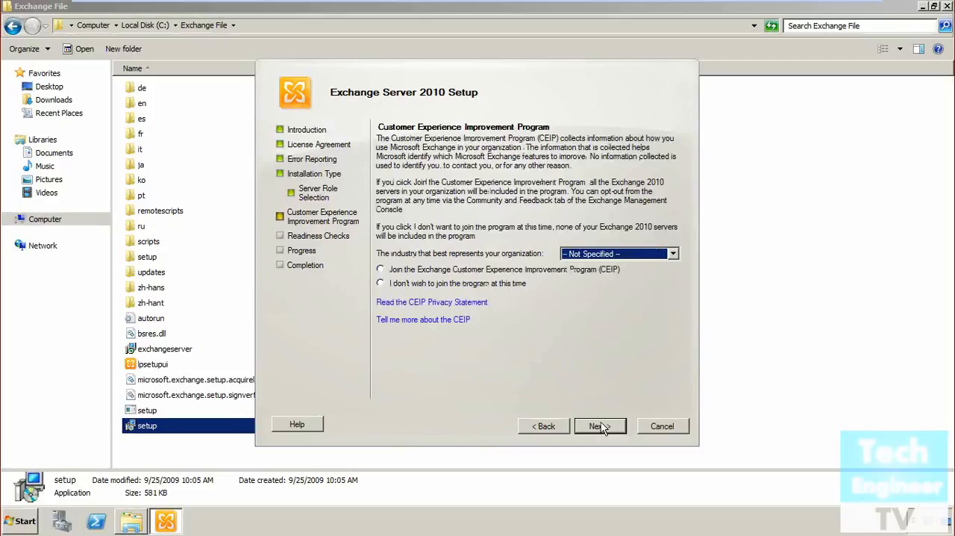
# Decline the Customer Experience Improvement Program and complete the installation after the readiness checks, finalizing it in the Exchange Management Console
pyautogui.click(497, 285)
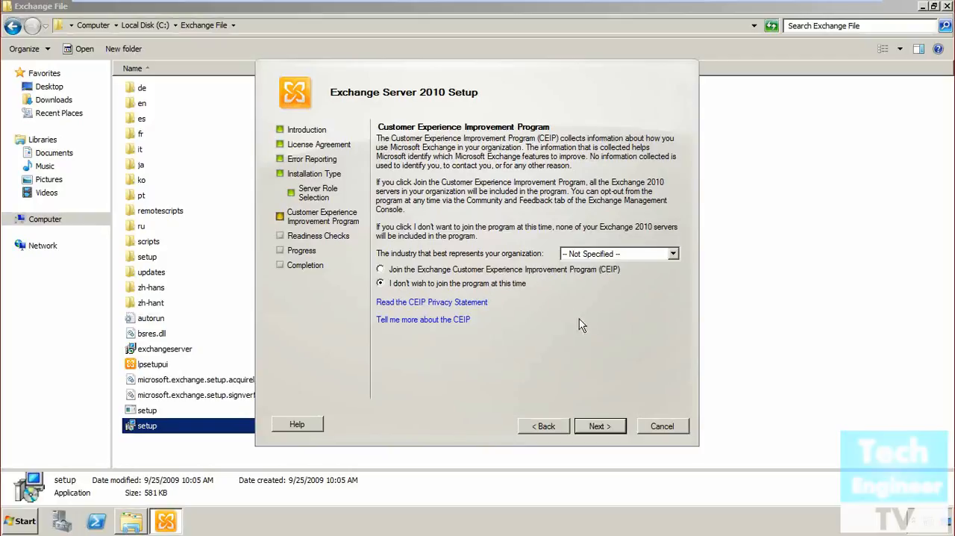
pyautogui.click(607, 426)
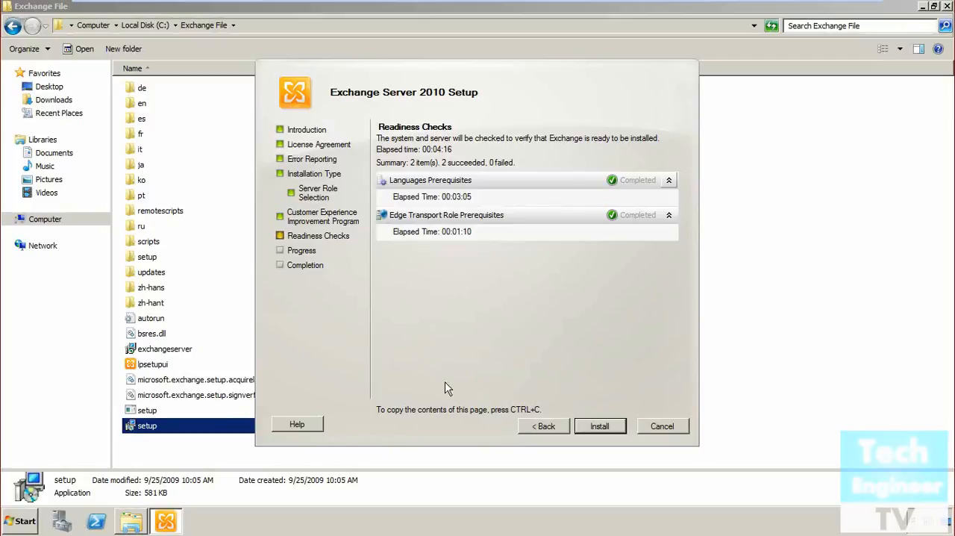
pyautogui.click(613, 432)
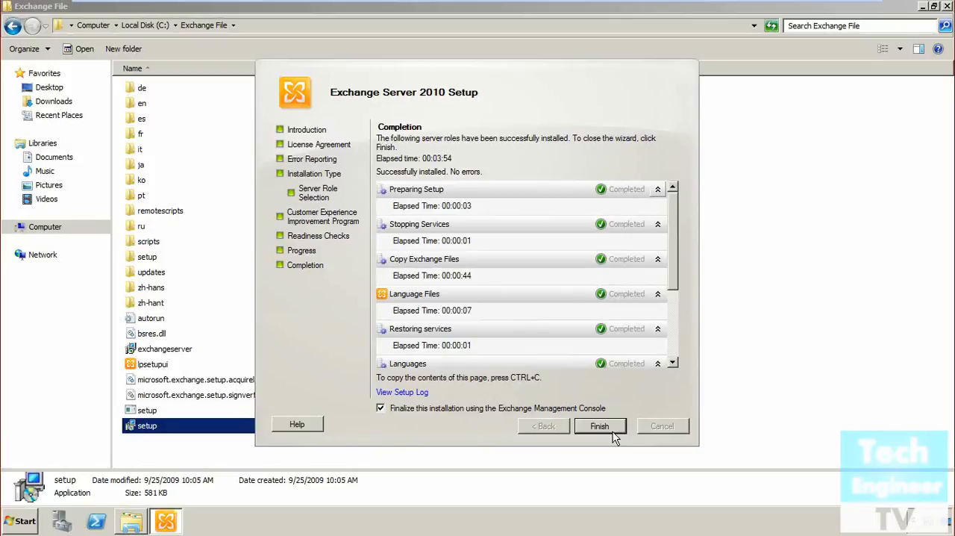
pyautogui.click(613, 432)
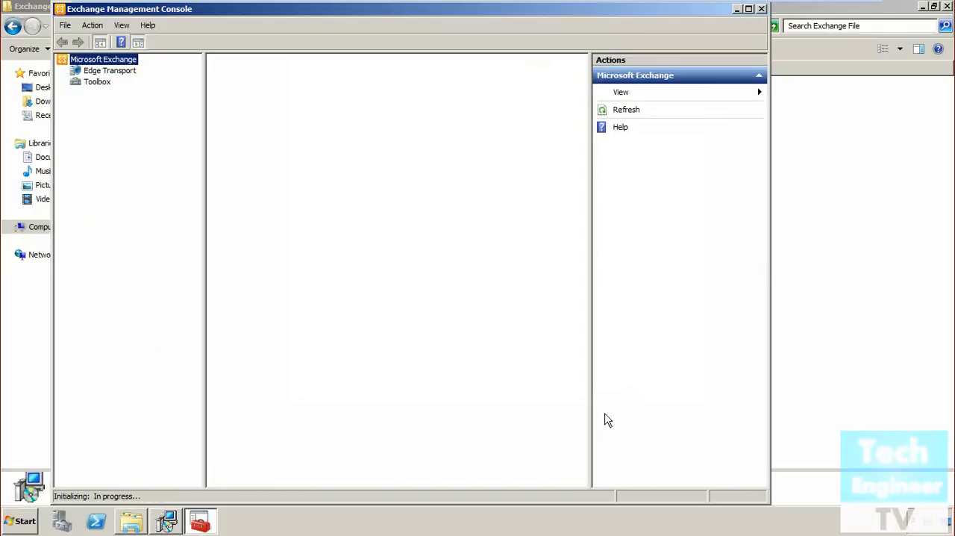
# Maximize the Exchange Management Console, dismiss the unlicensed server notice, and examine the Edge Transport and Toolbox nodes
pyautogui.click(749, 9)
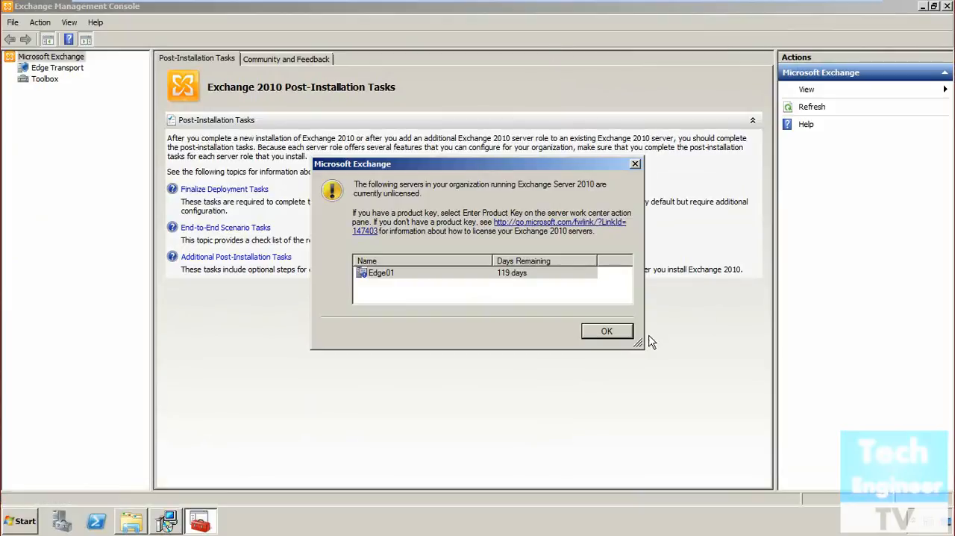
pyautogui.click(611, 336)
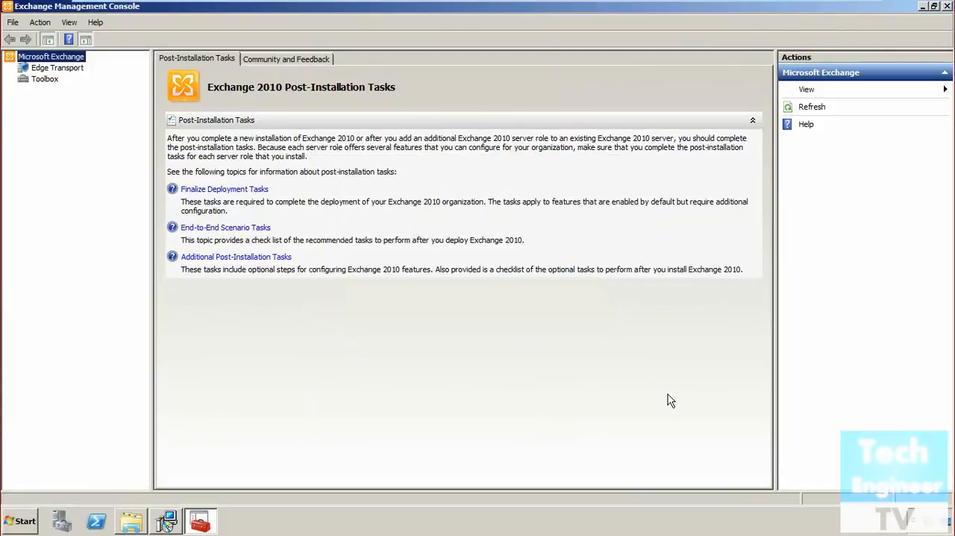
pyautogui.click(53, 71)
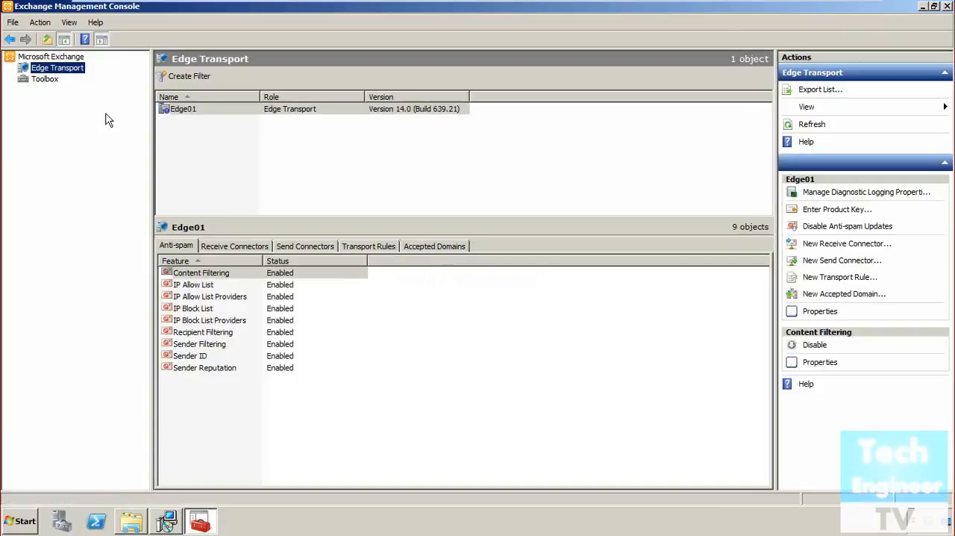
pyautogui.click(44, 79)
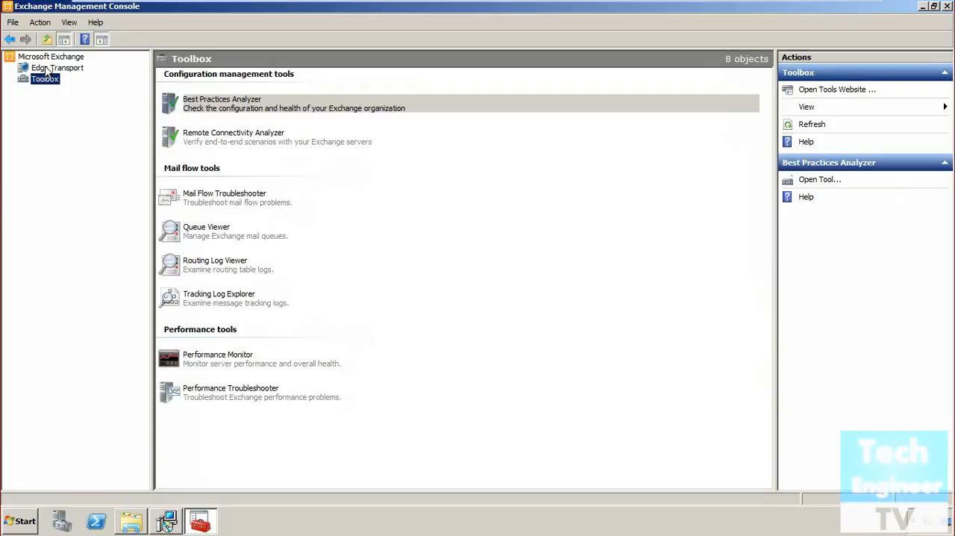
pyautogui.click(46, 69)
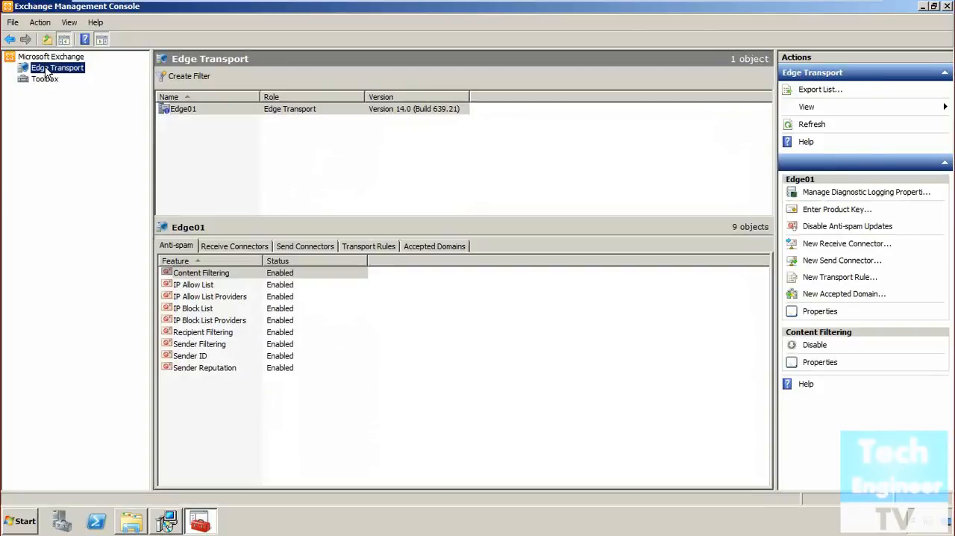